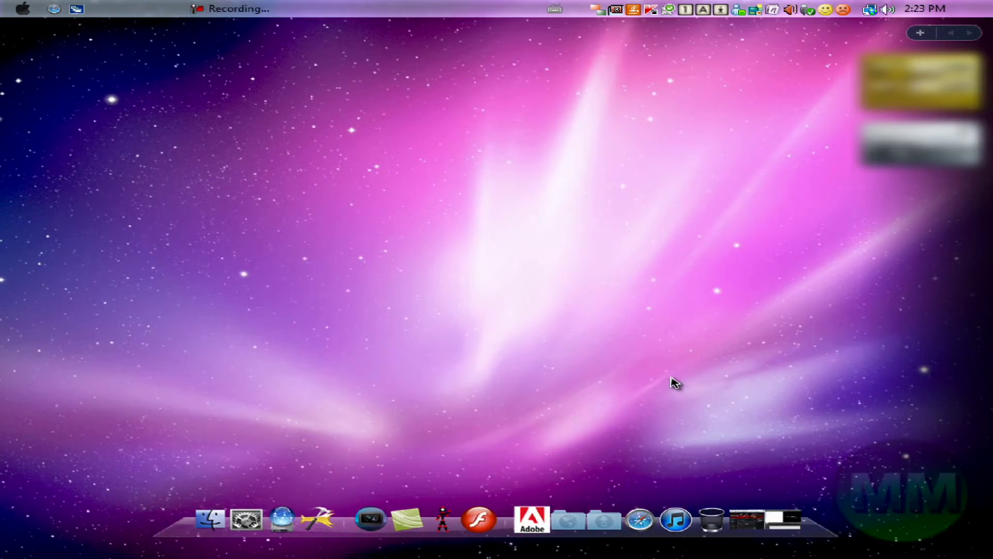
# Step: Bring up Switcher's tiled overview of all open windows with F9
pyautogui.press('F9')
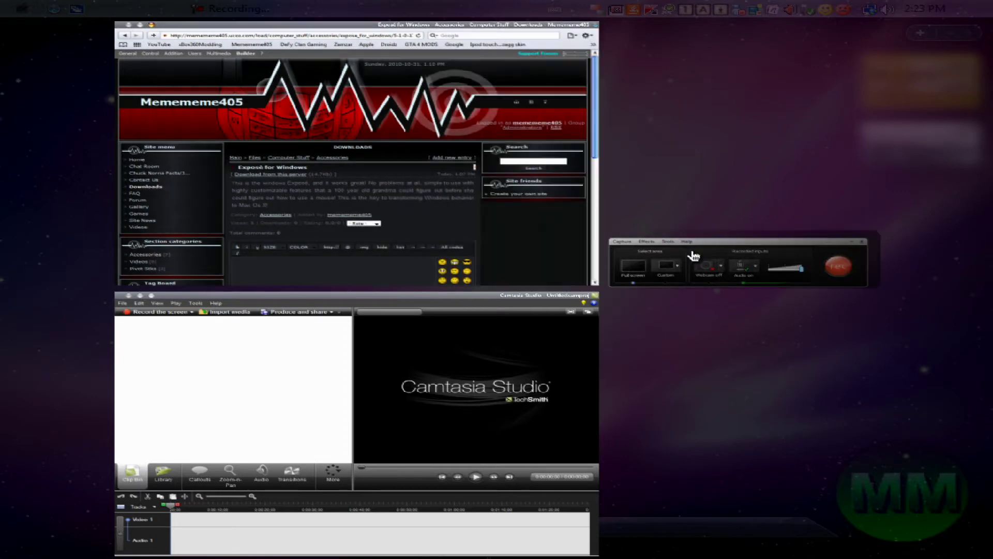
pyautogui.click(456, 212)
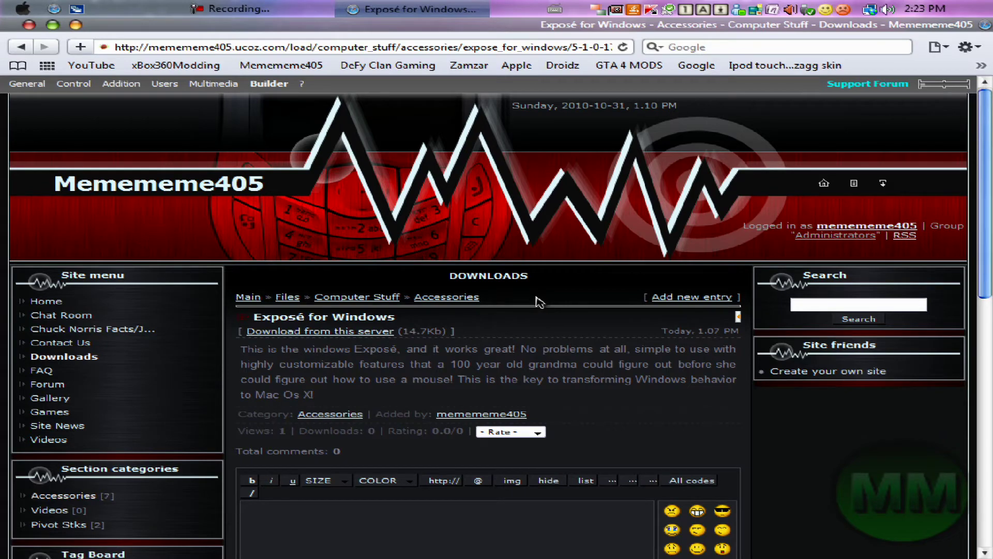
pyautogui.scroll(-2, 989, 148)
pyautogui.scroll(2, 989, 147)
pyautogui.moveTo(402, 317); pyautogui.dragTo(273, 313)
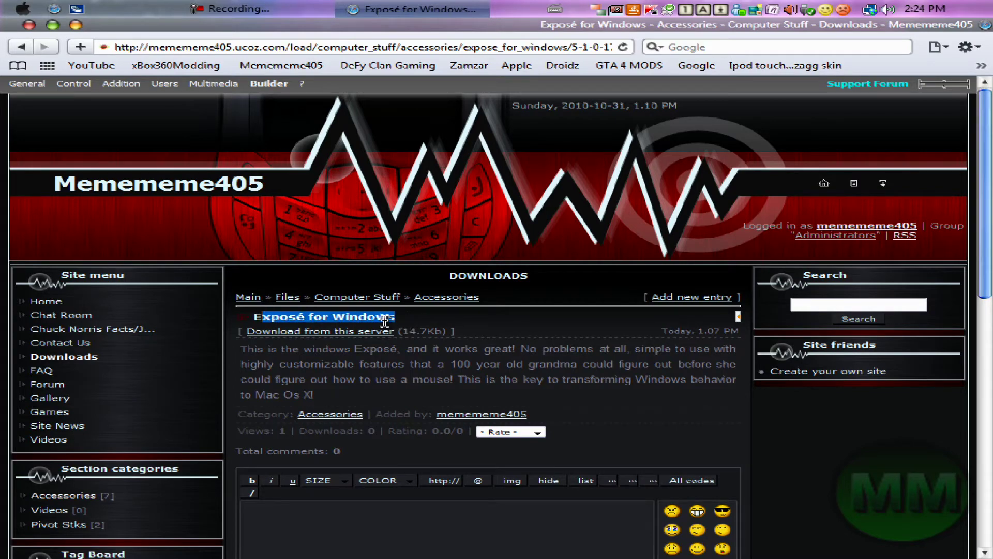
pyautogui.click(420, 323)
pyautogui.scroll(-3, 516, 347)
pyautogui.scroll(3, 510, 336)
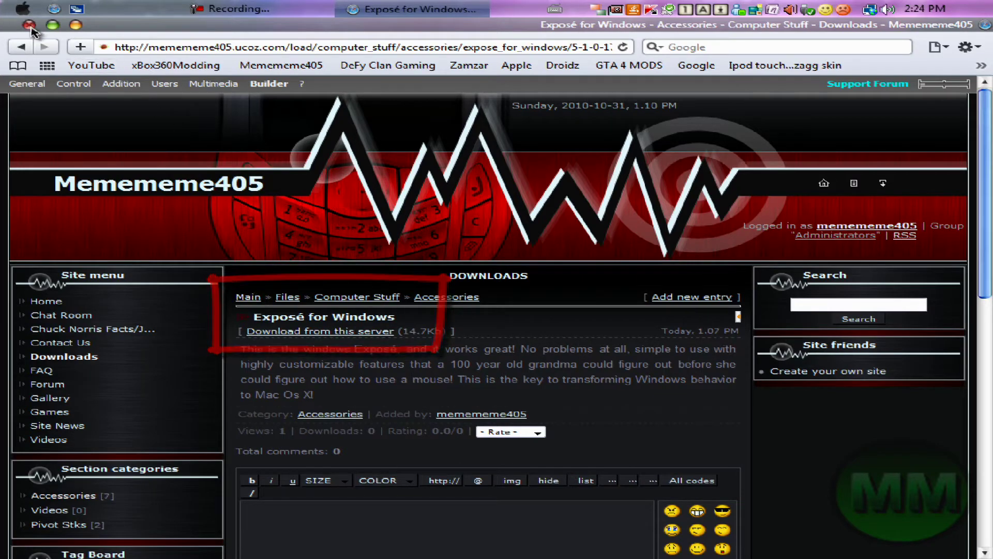
# Step: Close the browser and open Switcher's Settings from its tray icon
pyautogui.hotkey('alt', 'F4')
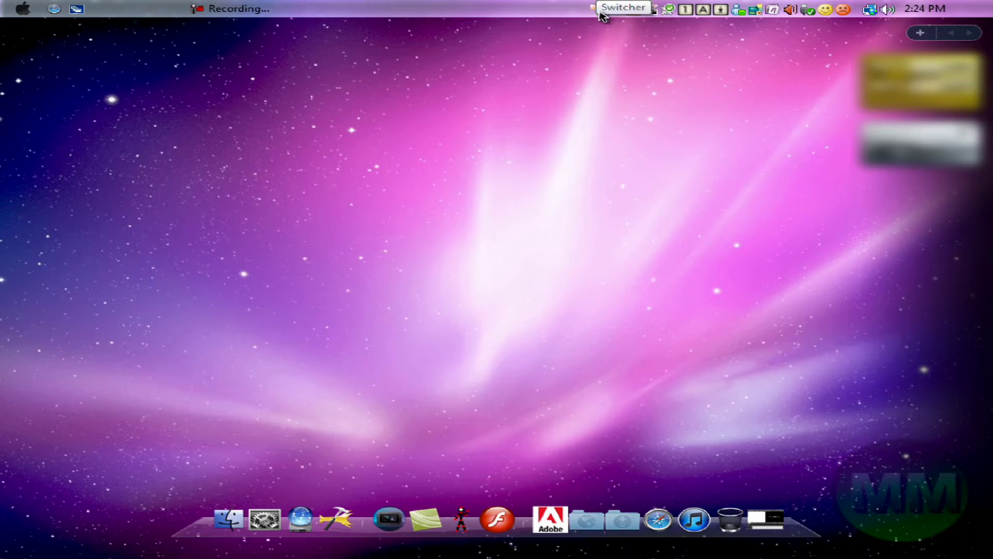
pyautogui.rightClick(599, 12)
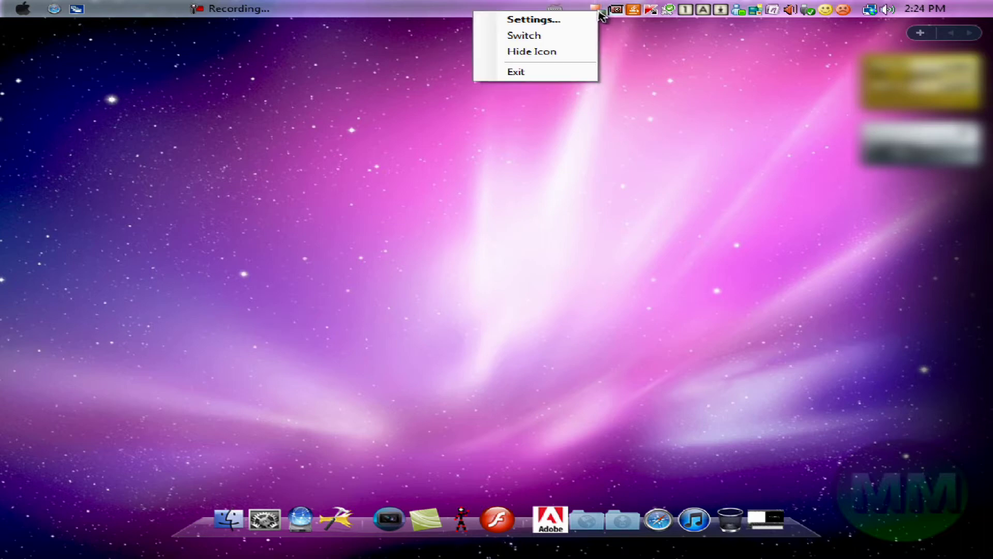
pyautogui.click(567, 25)
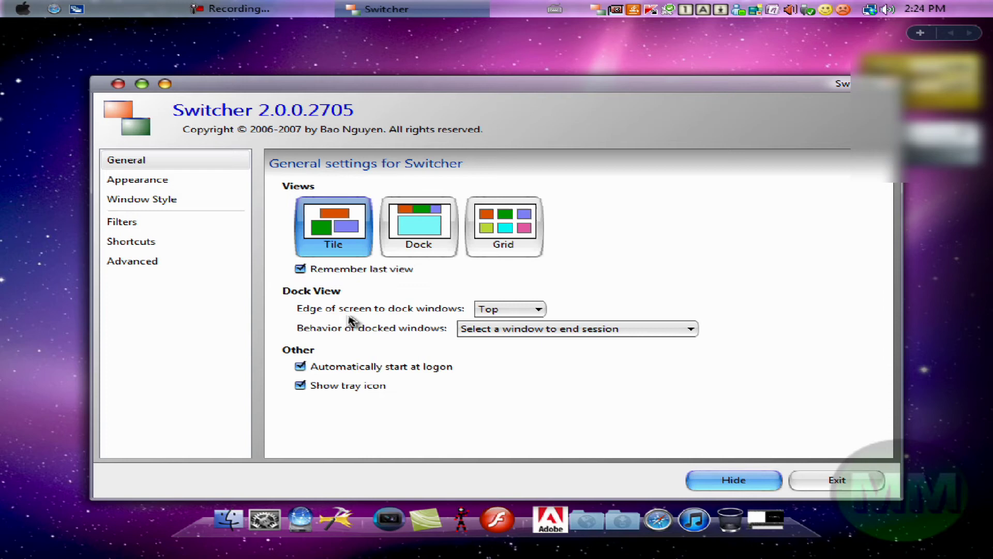
# Step: Keep the dock edge on Top, with the session ending when a window is selected
pyautogui.click(483, 310)
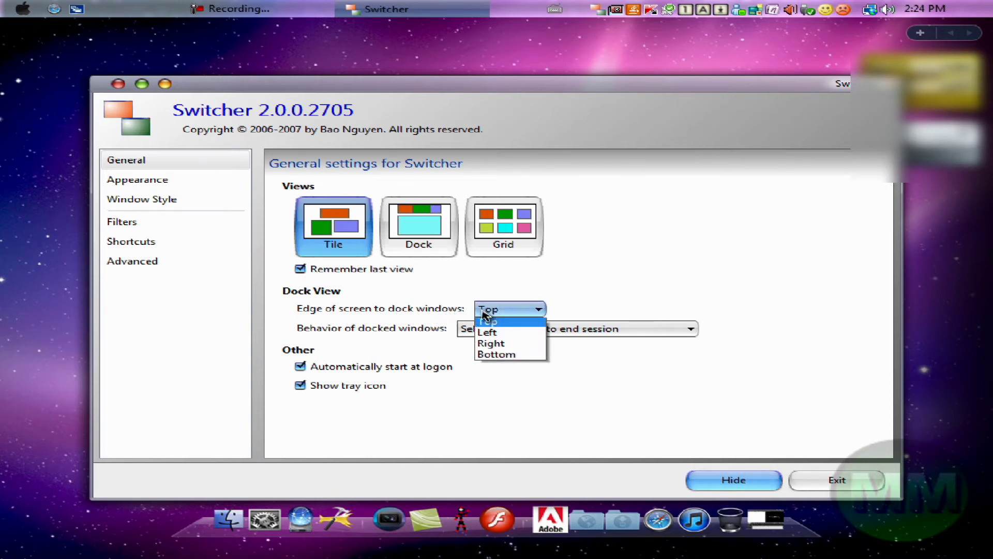
pyautogui.click(486, 314)
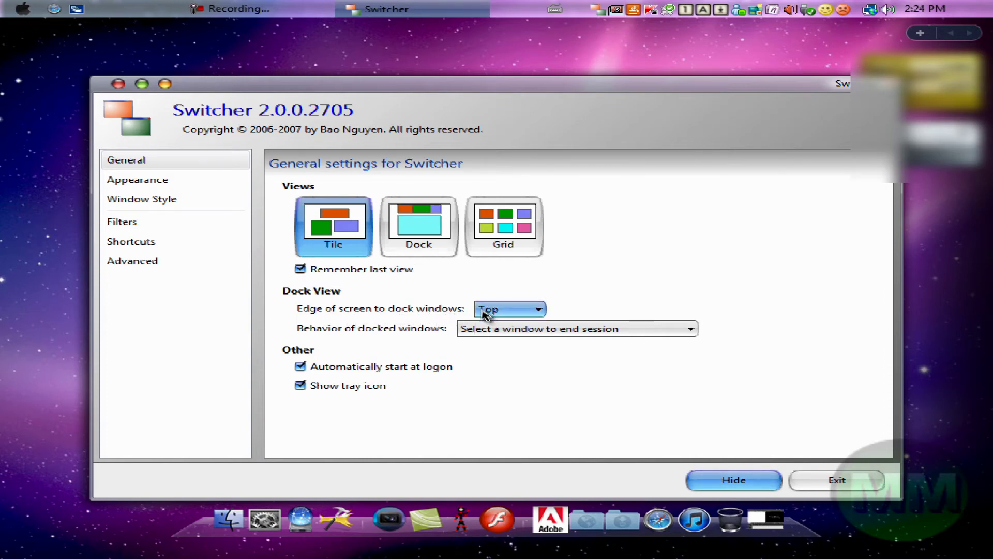
pyautogui.click(464, 334)
pyautogui.click(465, 345)
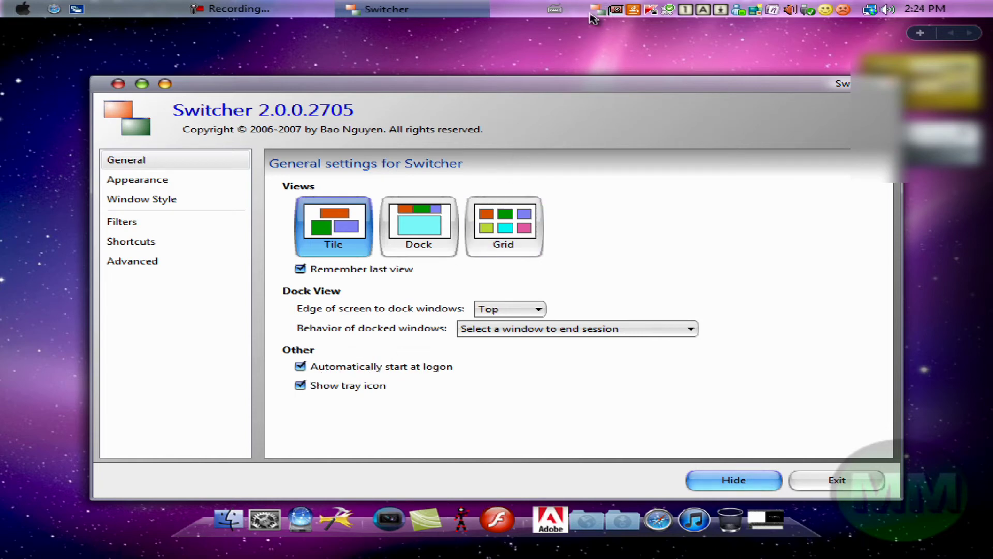
# Step: In Appearance, drop the desktop brightness to 0%, then set it back to 25%
pyautogui.click(177, 181)
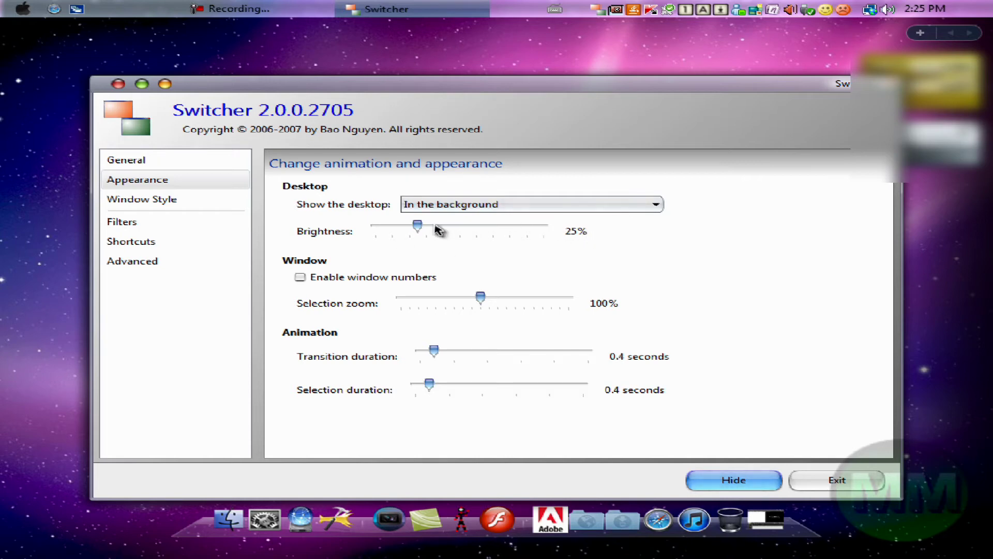
pyautogui.moveTo(418, 227); pyautogui.dragTo(366, 235)
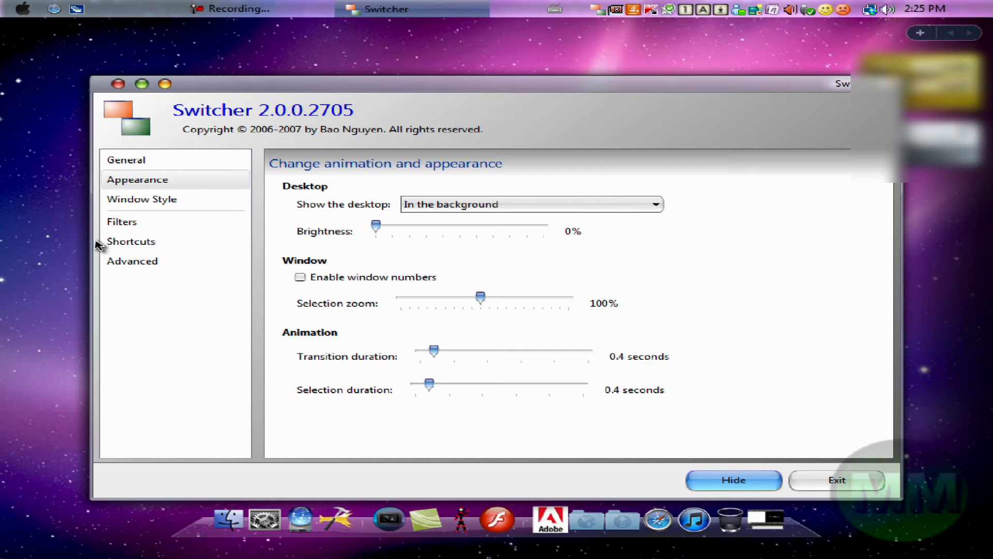
pyautogui.moveTo(368, 248); pyautogui.dragTo(468, 249)
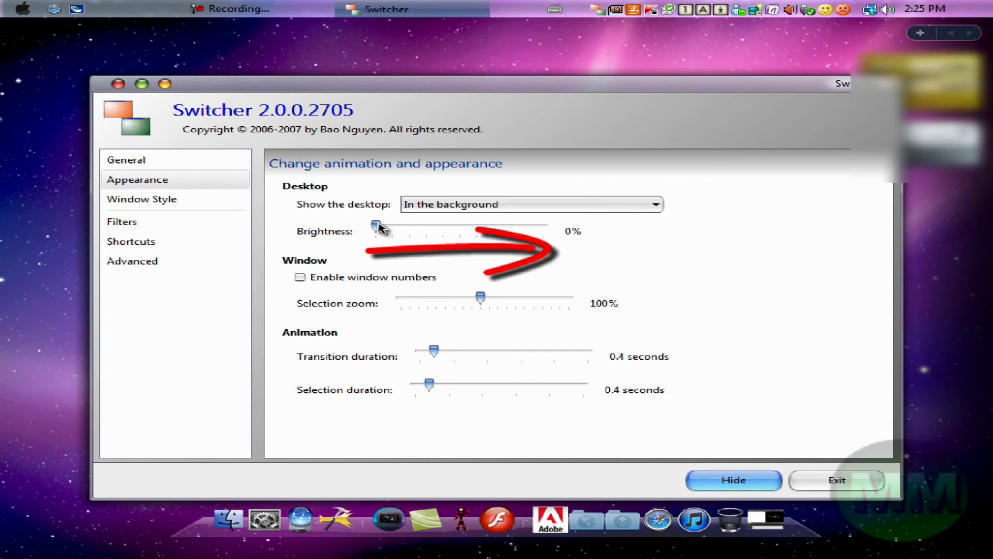
pyautogui.moveTo(377, 227); pyautogui.dragTo(422, 233)
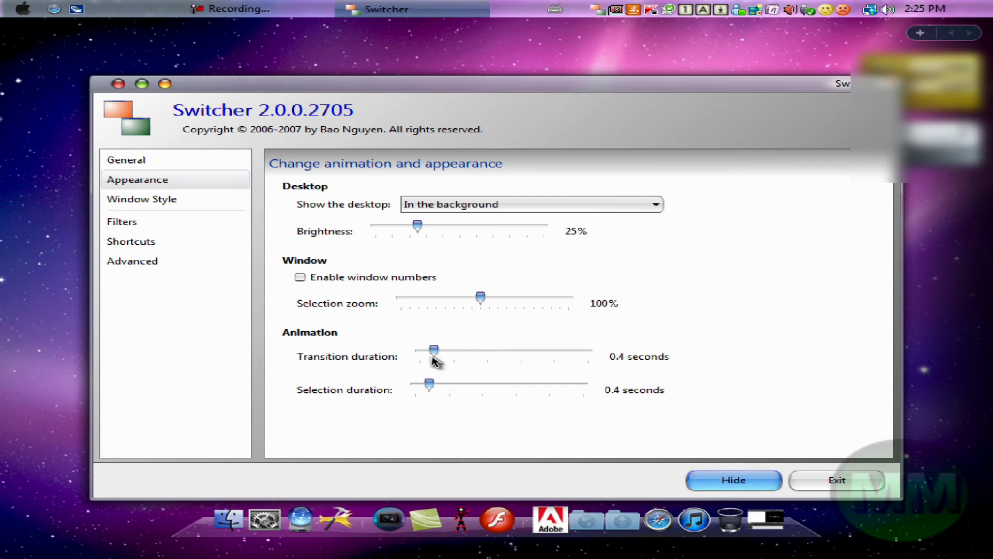
# Step: Look through the Window Style options
pyautogui.click(196, 202)
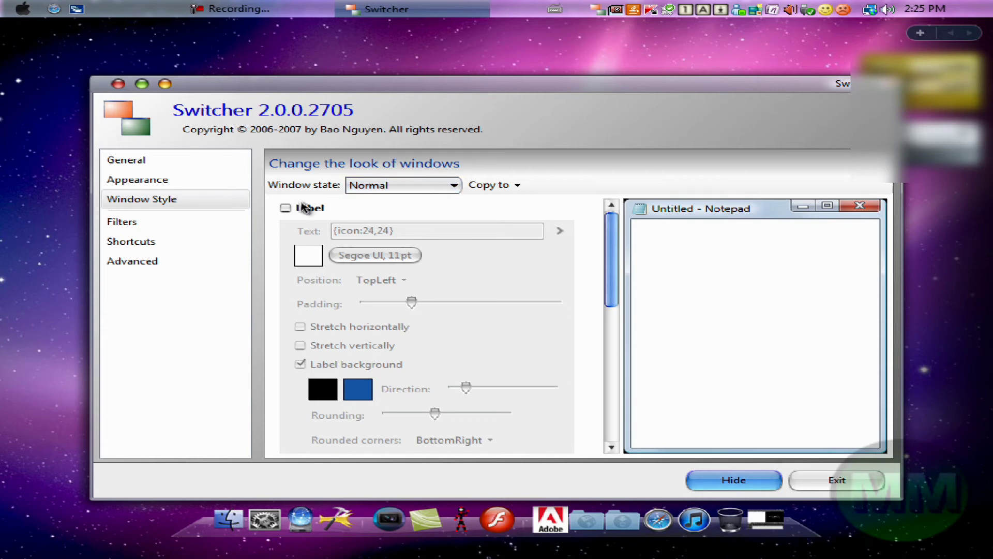
pyautogui.moveTo(612, 279); pyautogui.dragTo(595, 399)
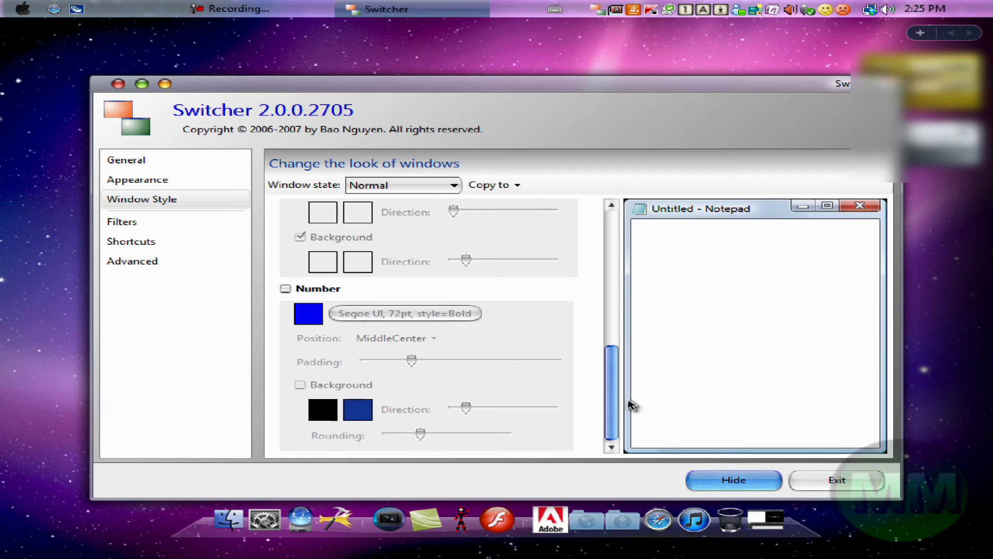
pyautogui.moveTo(614, 405); pyautogui.dragTo(599, 222)
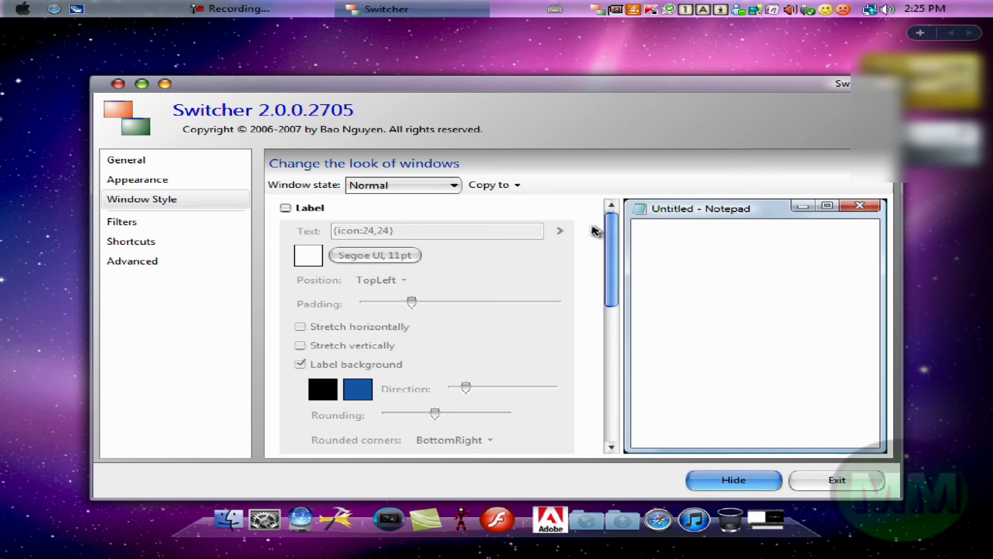
# Step: Style the Selected window state with Frame ticked and Label unticked
pyautogui.click(381, 193)
pyautogui.click(381, 210)
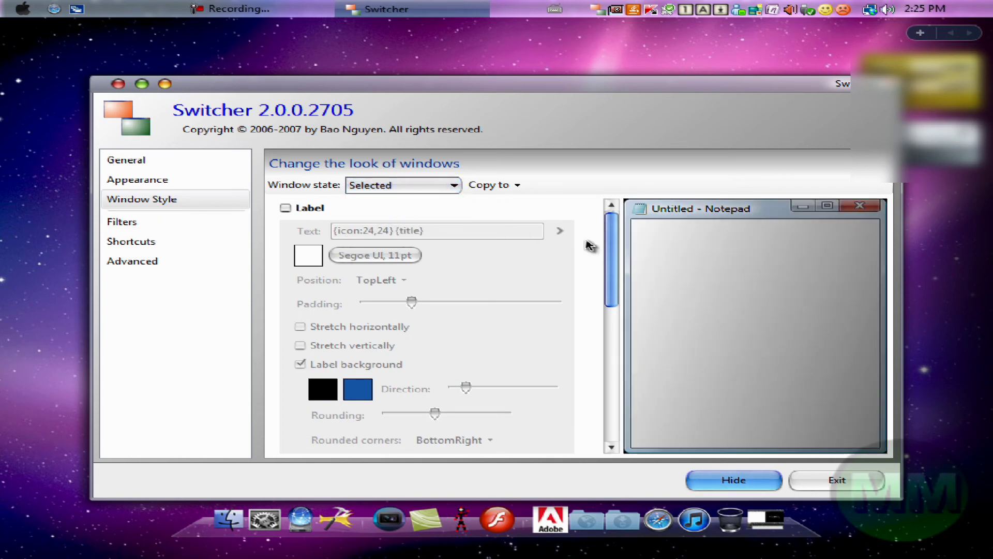
pyautogui.moveTo(614, 249); pyautogui.dragTo(610, 310)
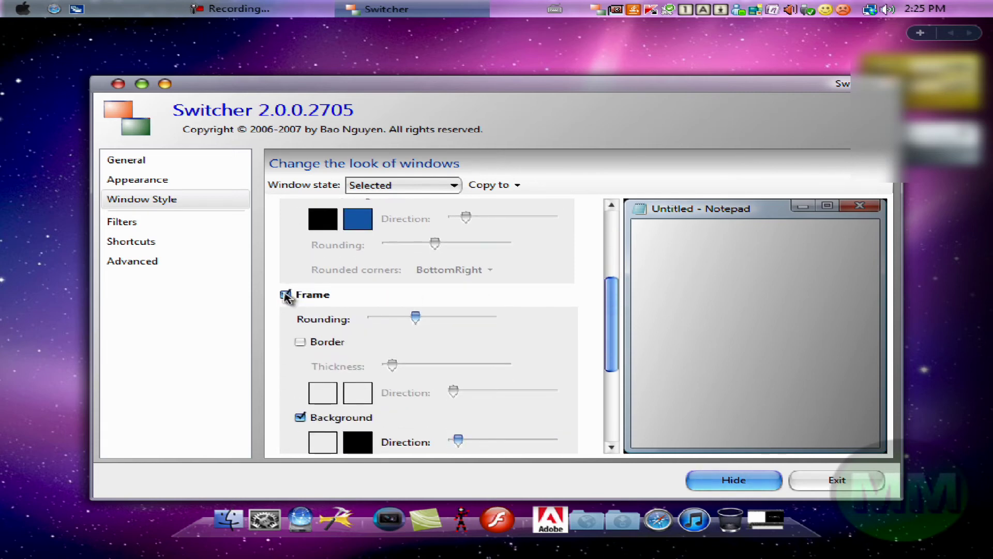
pyautogui.moveTo(614, 349)
pyautogui.mouseDown()
pyautogui.moveTo(616, 440)
pyautogui.moveTo(618, 344)
pyautogui.mouseUp()
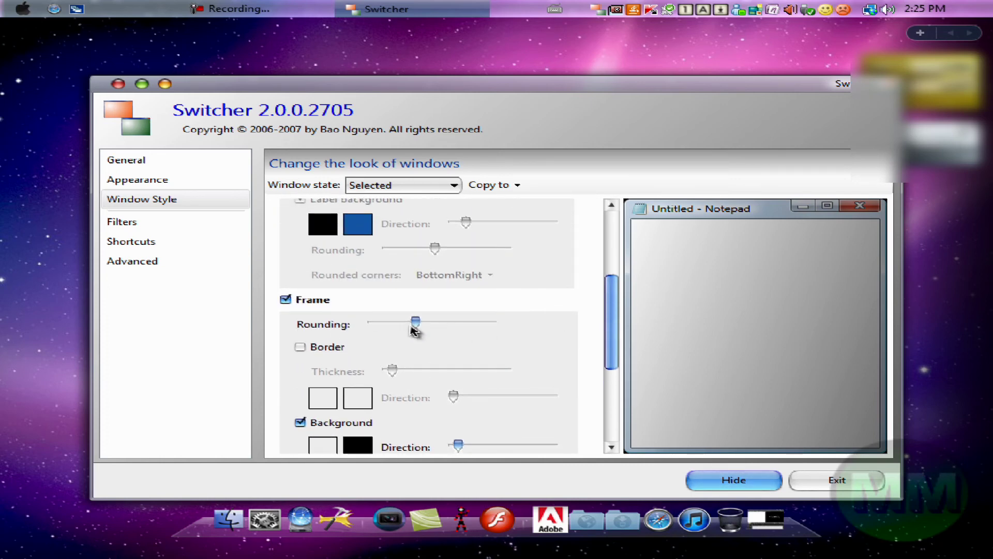
pyautogui.moveTo(613, 357); pyautogui.dragTo(615, 399)
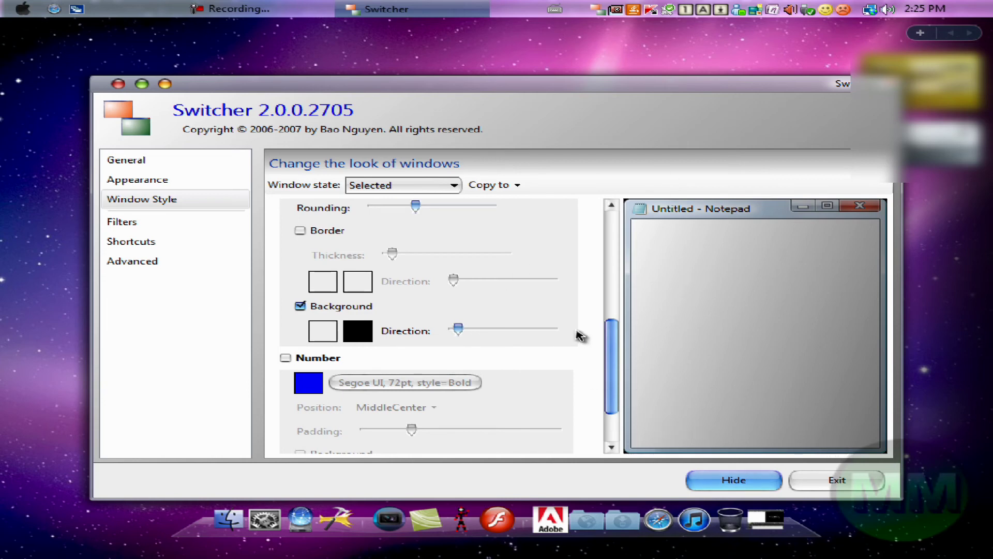
pyautogui.scroll(10, 613, 366)
# Step: Pass through Filters to Shortcuts, confirm Press F3 starts a session, and test it once
pyautogui.click(145, 224)
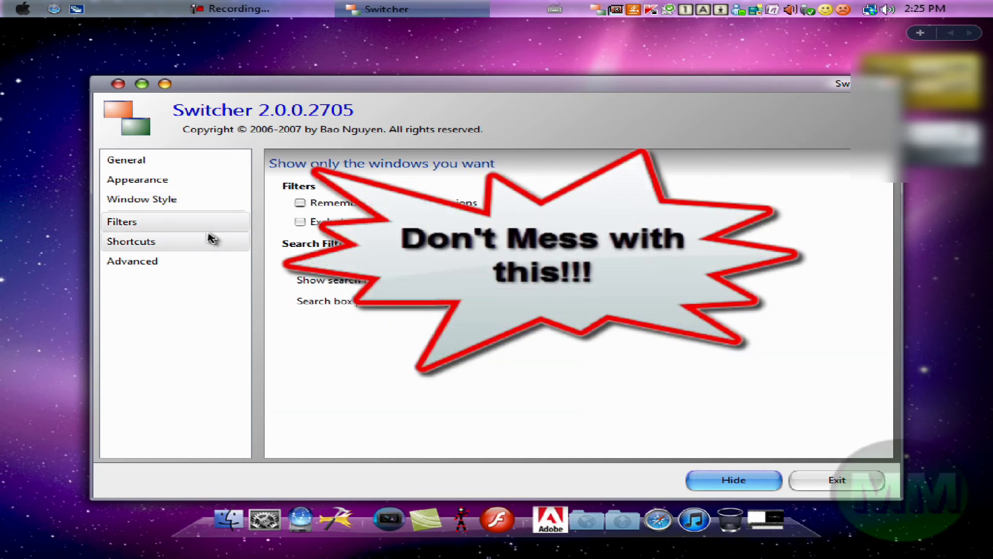
pyautogui.click(194, 244)
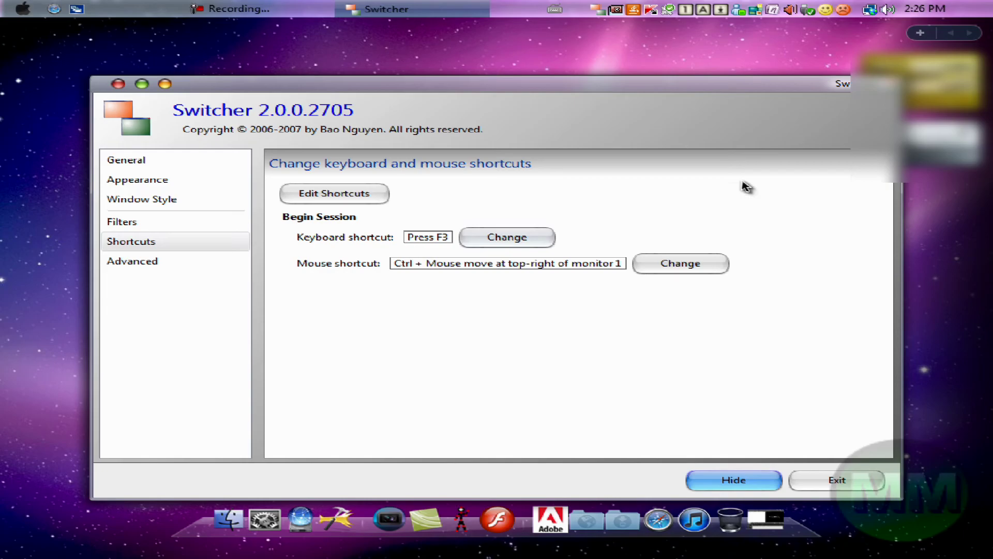
pyautogui.press('ctrl')
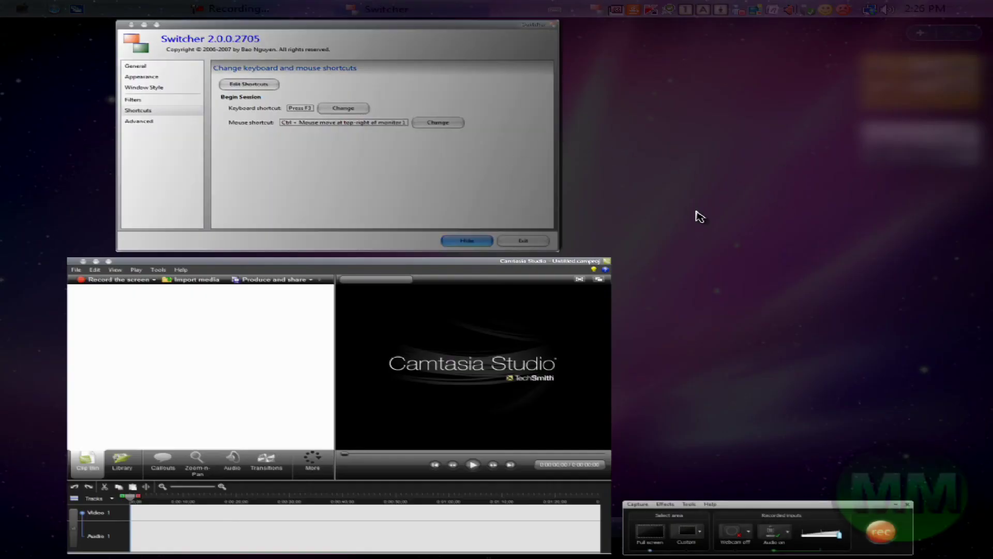
pyautogui.click(507, 182)
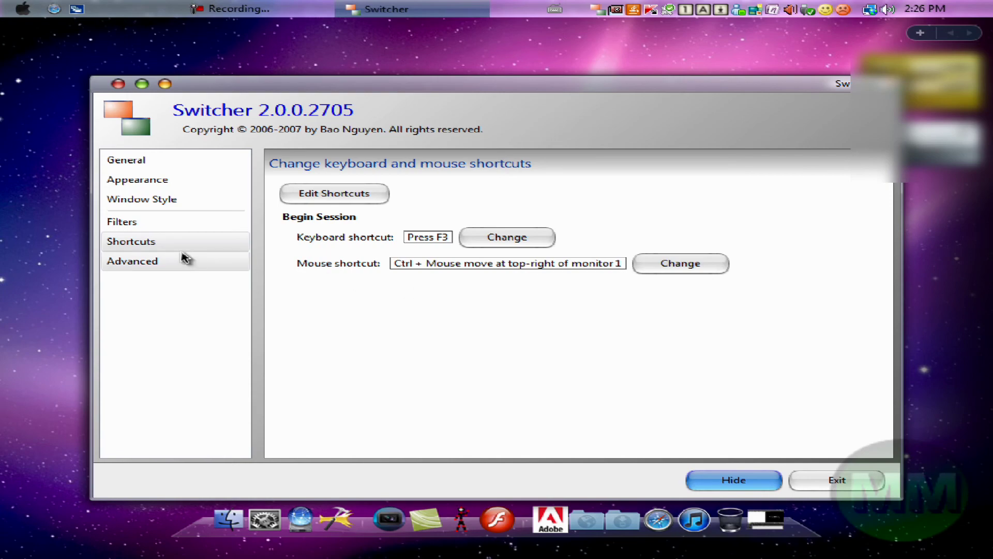
# Step: Scroll through the Advanced property grid, then hide Switcher to the tray
pyautogui.click(155, 262)
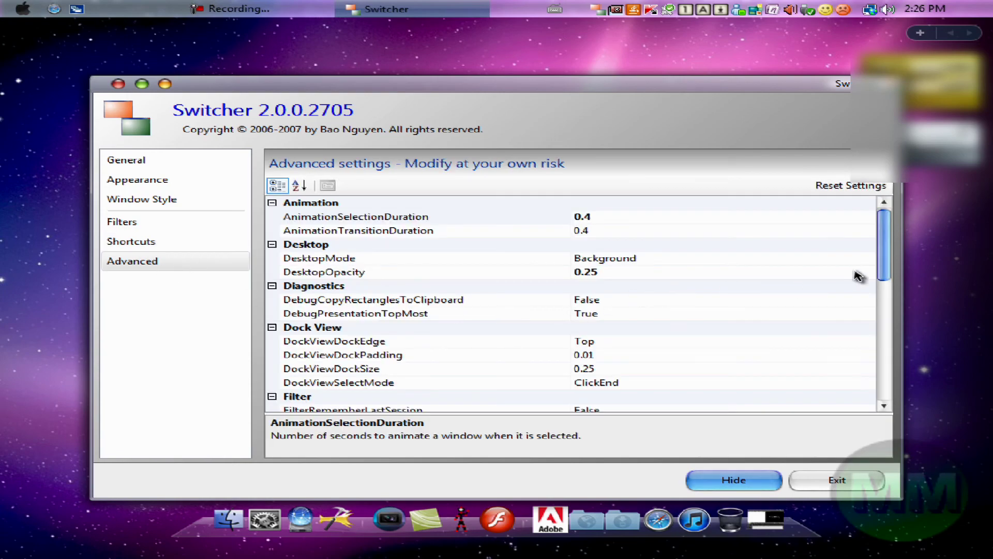
pyautogui.moveTo(886, 257); pyautogui.dragTo(870, 201)
pyautogui.click(734, 480)
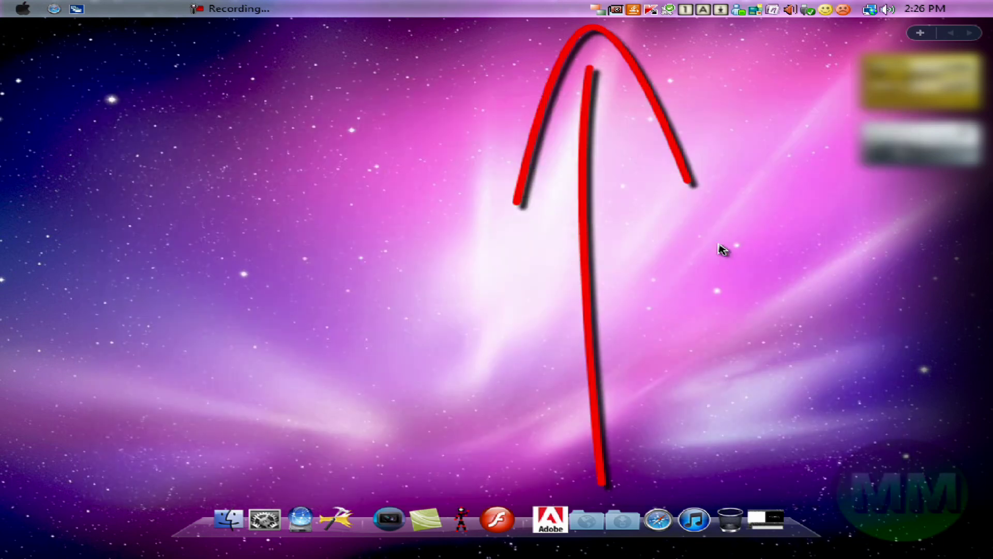